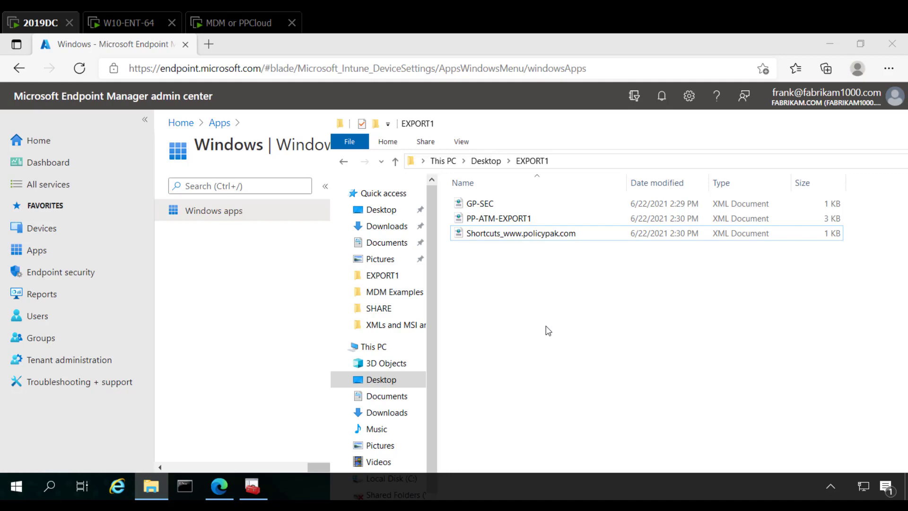
Step: Launch the PolicyPak Exporter Tool and start creating a new MSI installer
left_click_drag(498, 130, 505, 262)
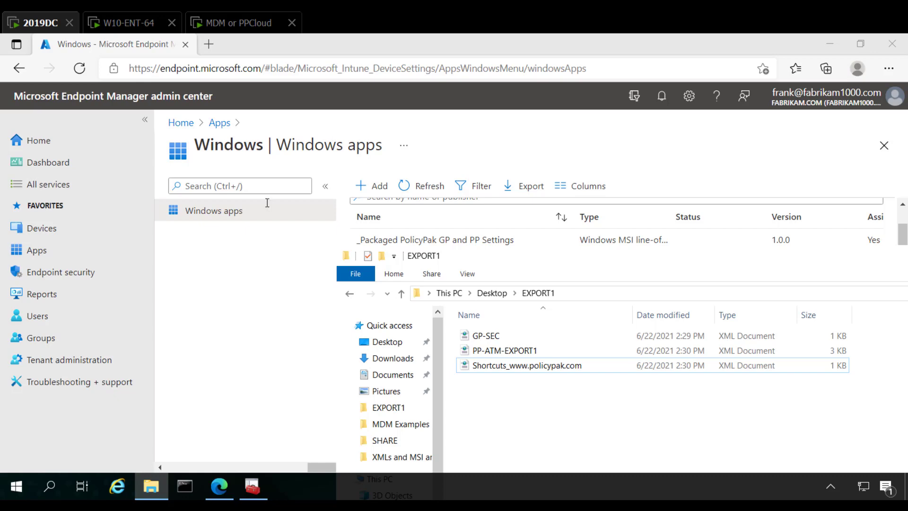
left_click(19, 485)
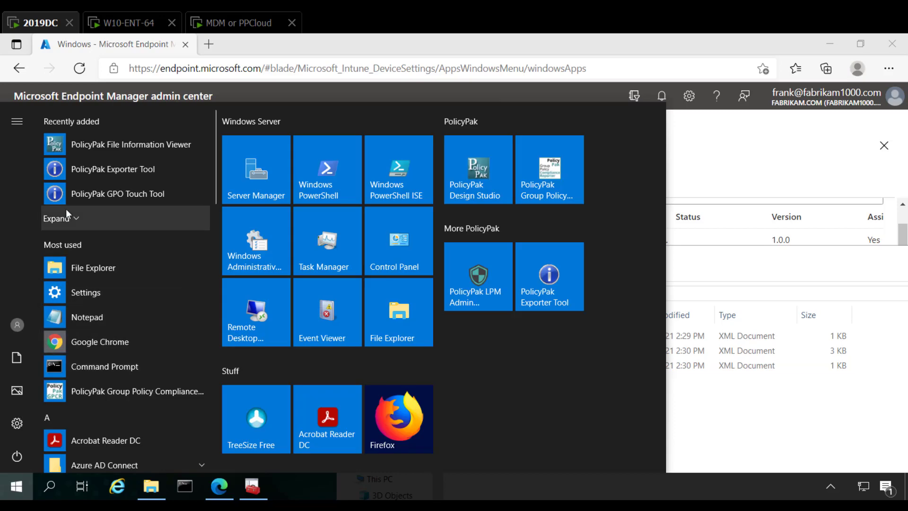
left_click(75, 169)
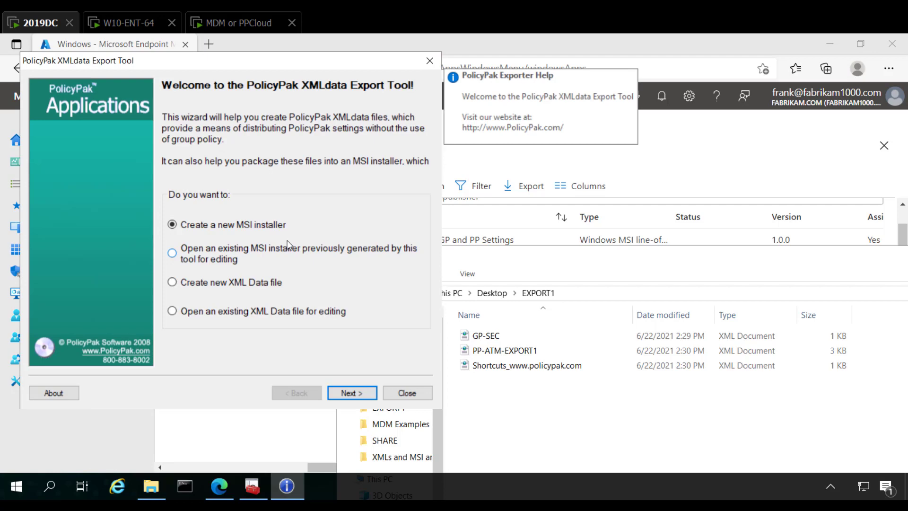
key("Return")
Step: Add the existing files GP-SEC, PP-ATM-EXPORT1 and Shortcuts_www.policypak.com from the desktop's EXPORT1 folder to the installer
left_click(382, 357)
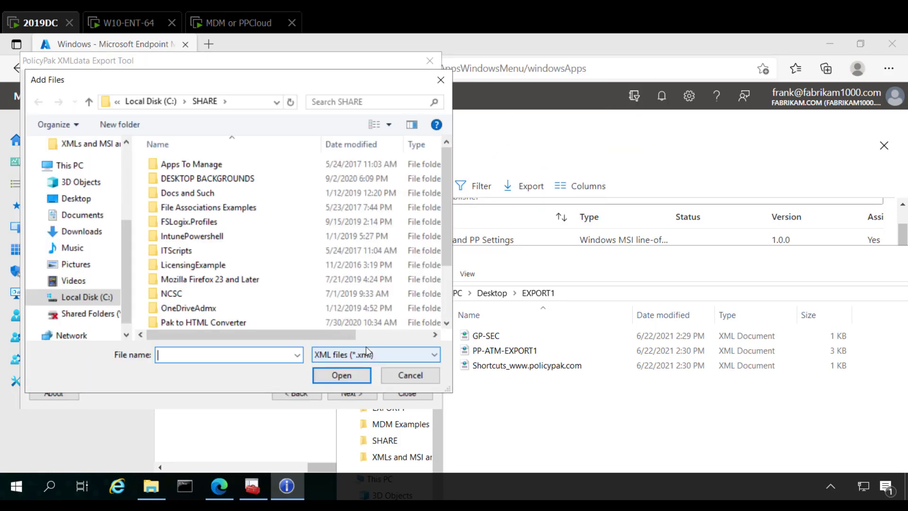
left_click(75, 198)
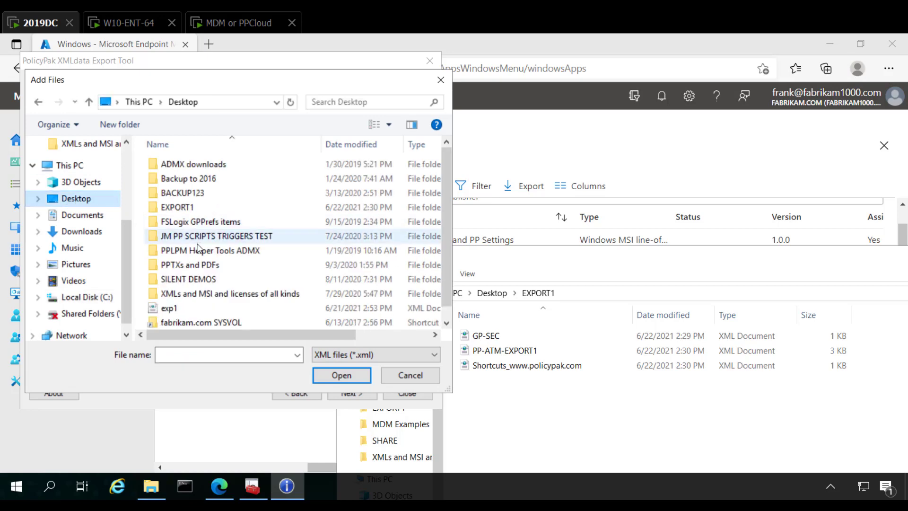
double_click(180, 207)
left_click(180, 164)
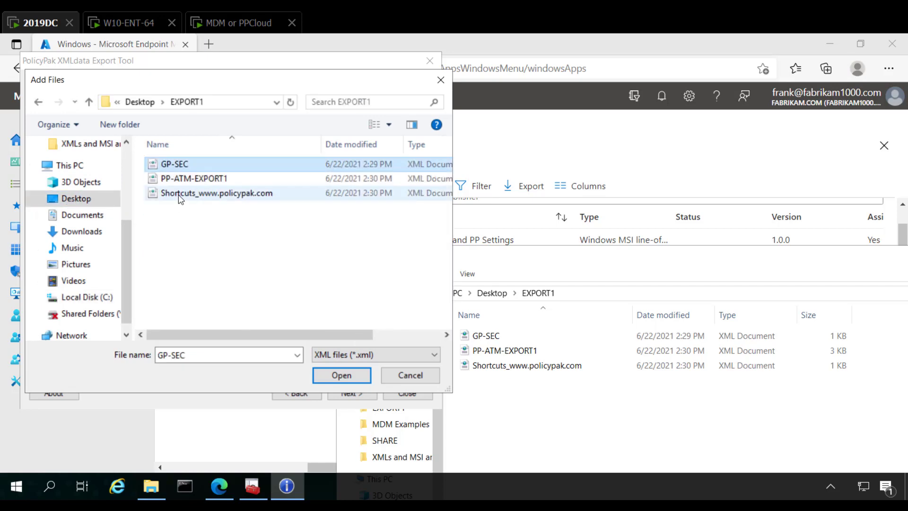
left_click(182, 194, "shift")
left_click(335, 376)
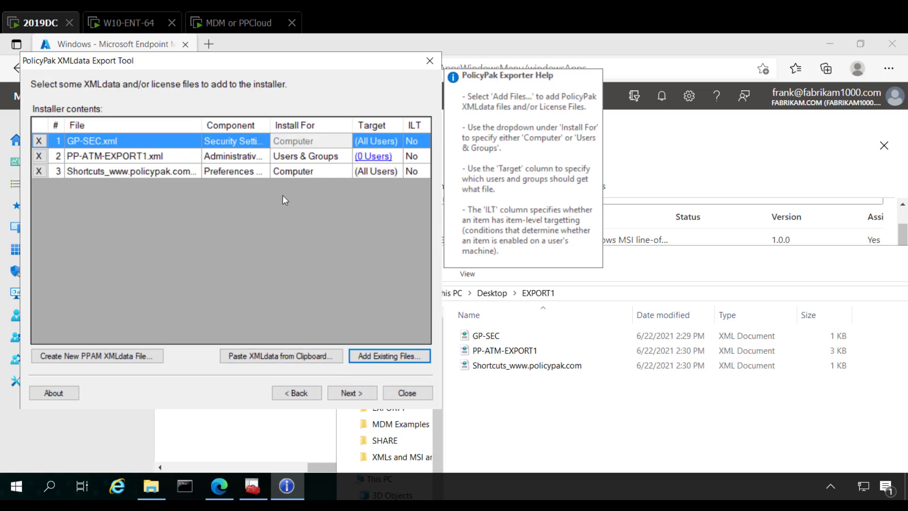
Step: Set PP-ATM-EXPORT1.xml to install for Computer and proceed to the installer properties
left_click(332, 162)
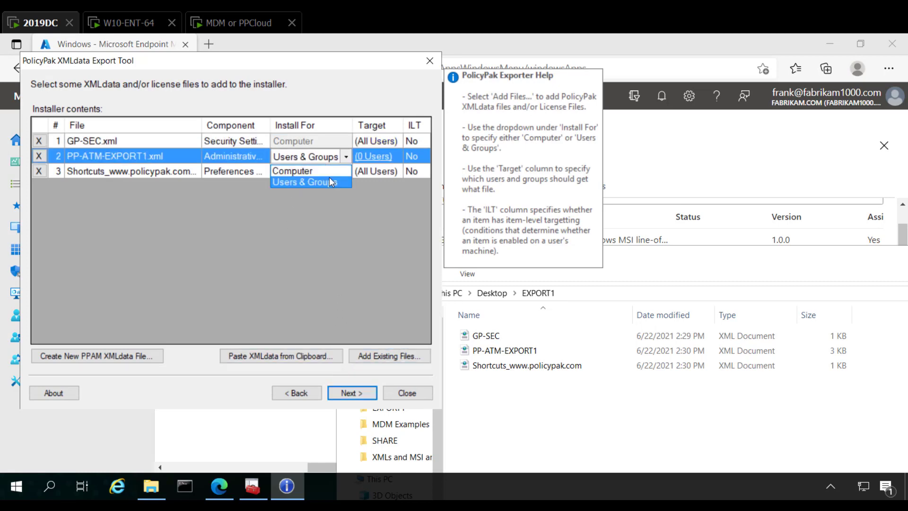
left_click(330, 174)
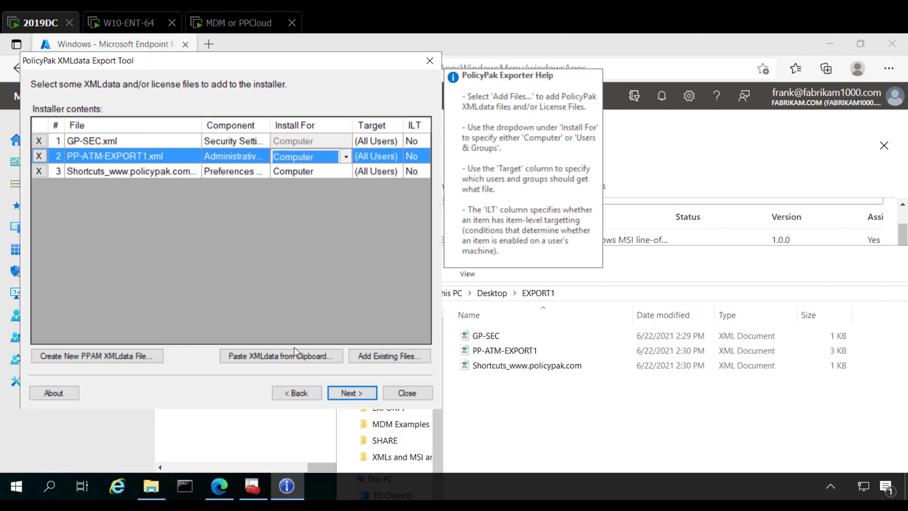
left_click(355, 393)
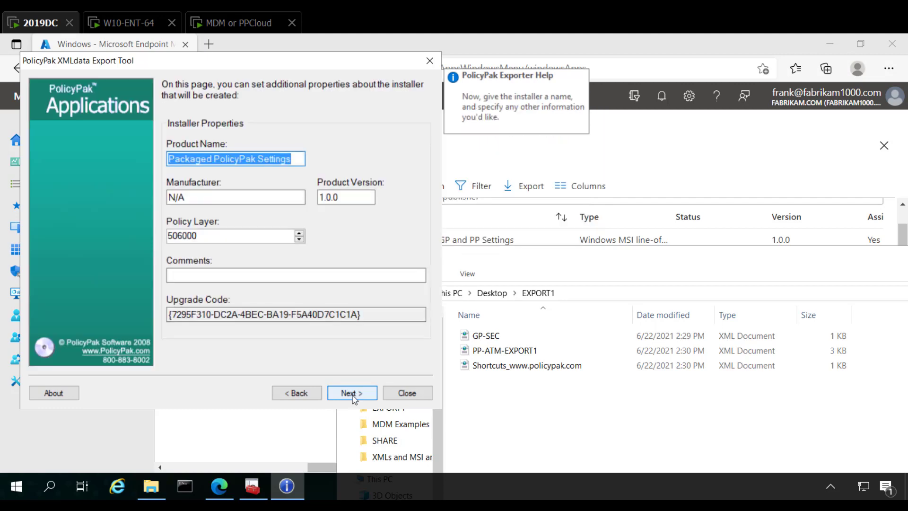
Step: Keep the default installer properties, save the MSI as PPEXPORT-MDM1 in the EXPORT1 folder, and finish the wizard
left_click(353, 396)
left_click(353, 396)
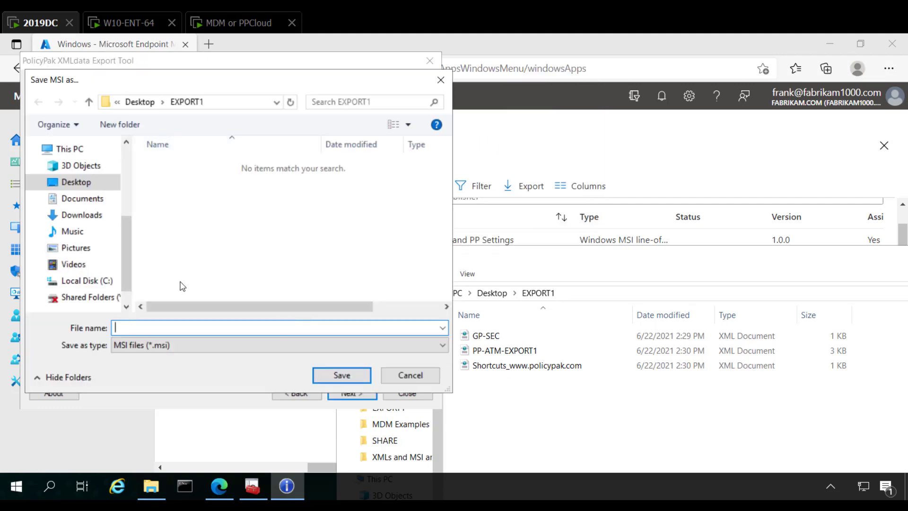
type("PPEXPORT-MDM1")
key("Return")
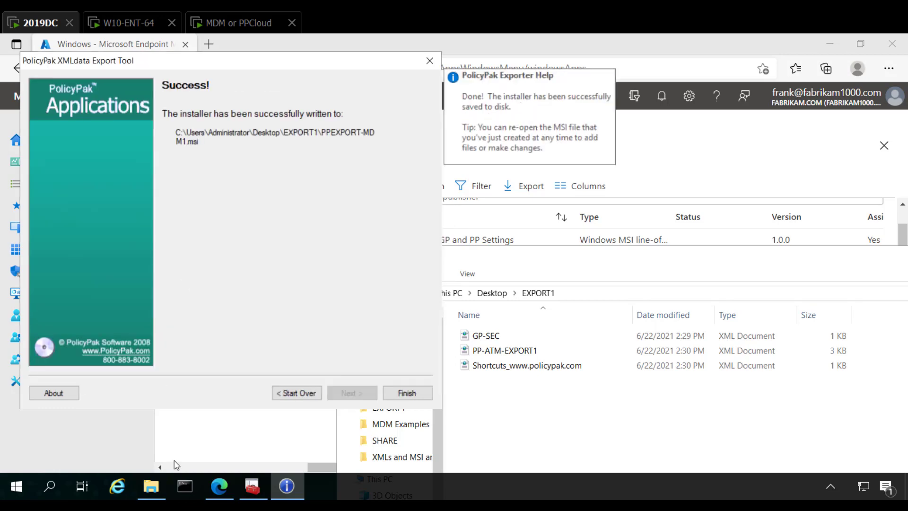
left_click(401, 393)
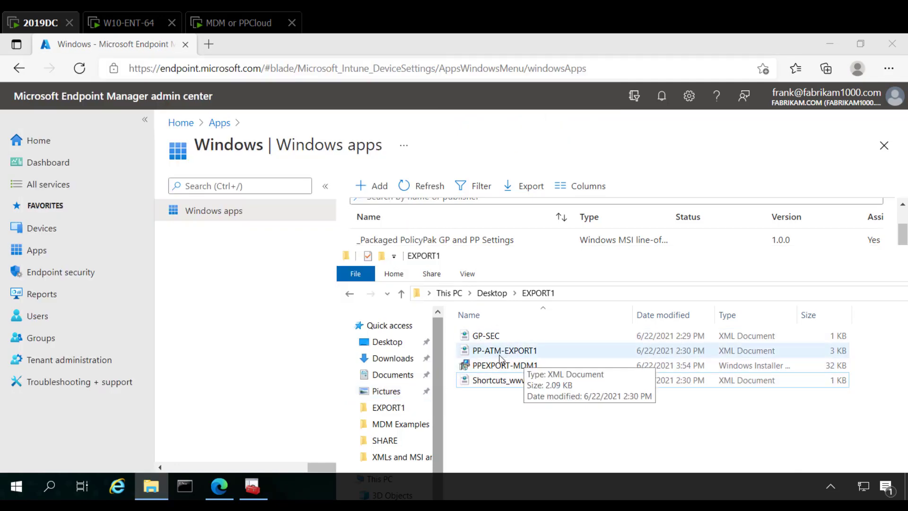
Step: Switch to the Microsoft Endpoint Manager admin center and start adding a Windows app of type Line-of-business app
left_click(231, 351)
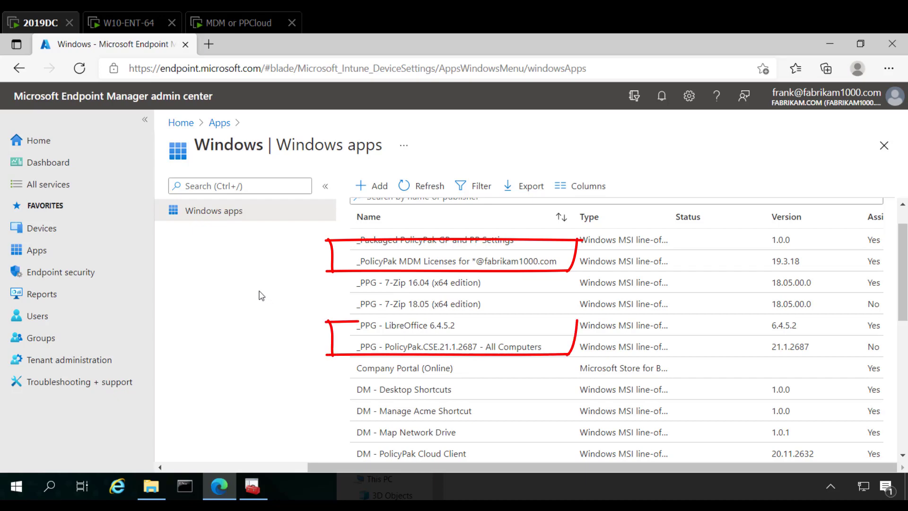
left_click(379, 185)
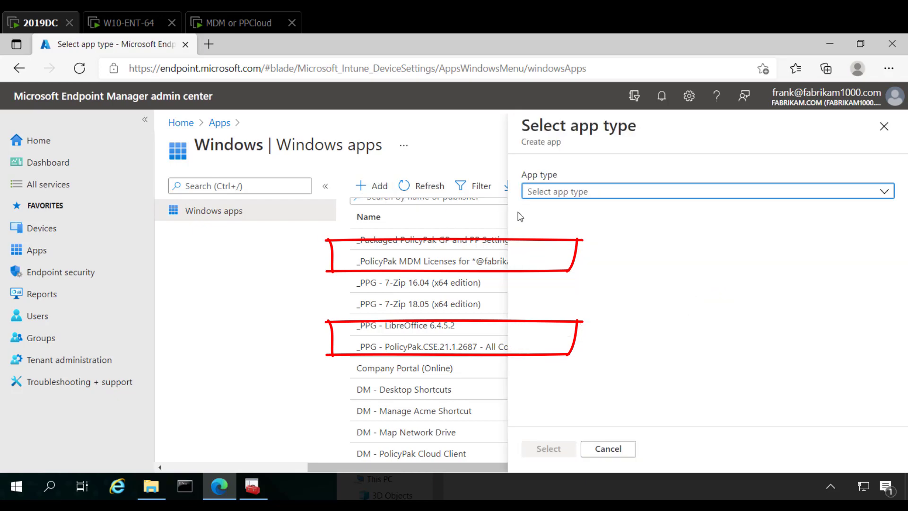
left_click(555, 192)
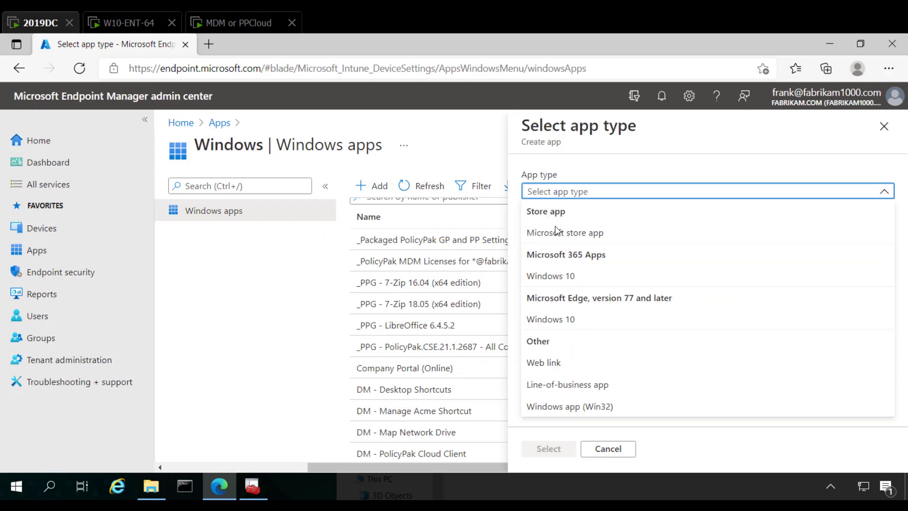
left_click(571, 387)
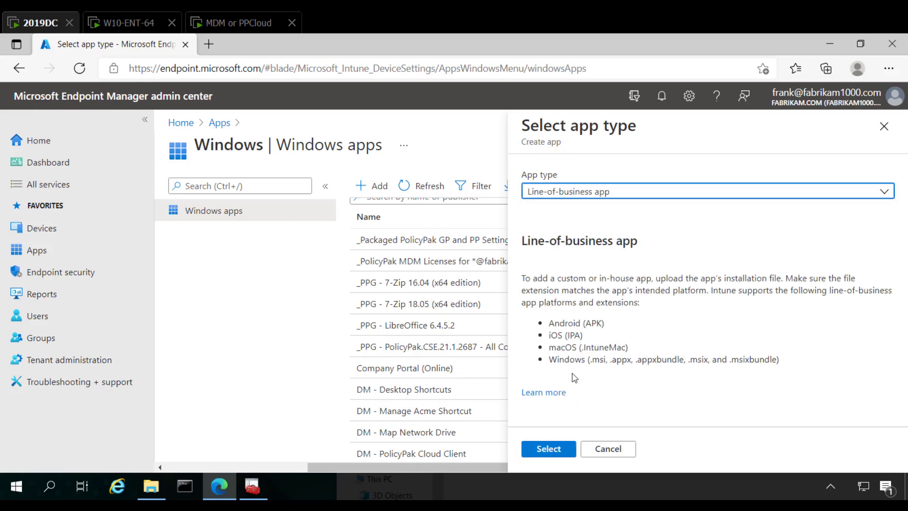
left_click(544, 448)
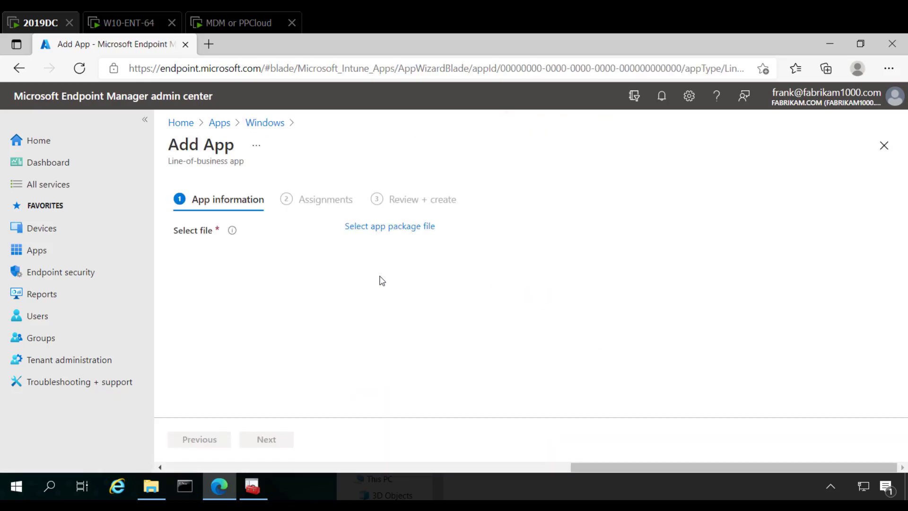
Step: Choose PPEXPORT-MDM1.msi from the EXPORT1 folder as the app package file
left_click(391, 228)
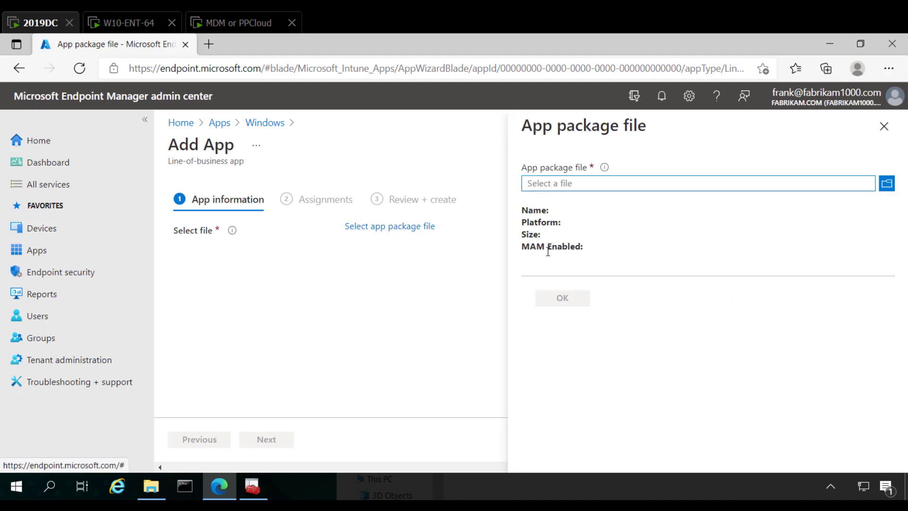
left_click(885, 184)
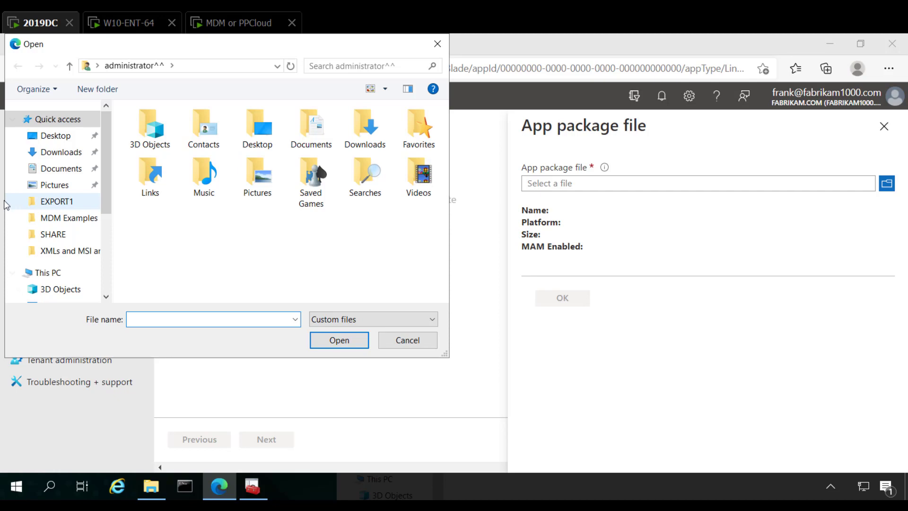
left_click(57, 202)
left_click(201, 135)
double_click(202, 135)
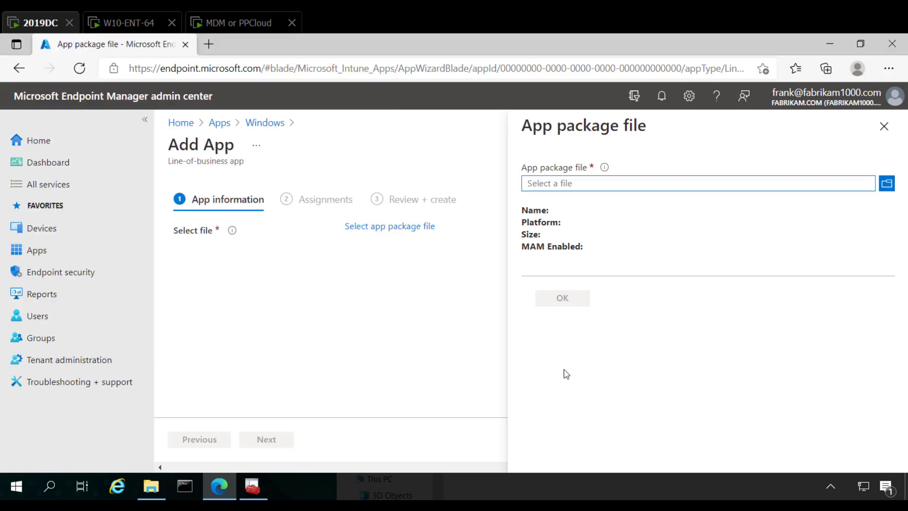
left_click(551, 302)
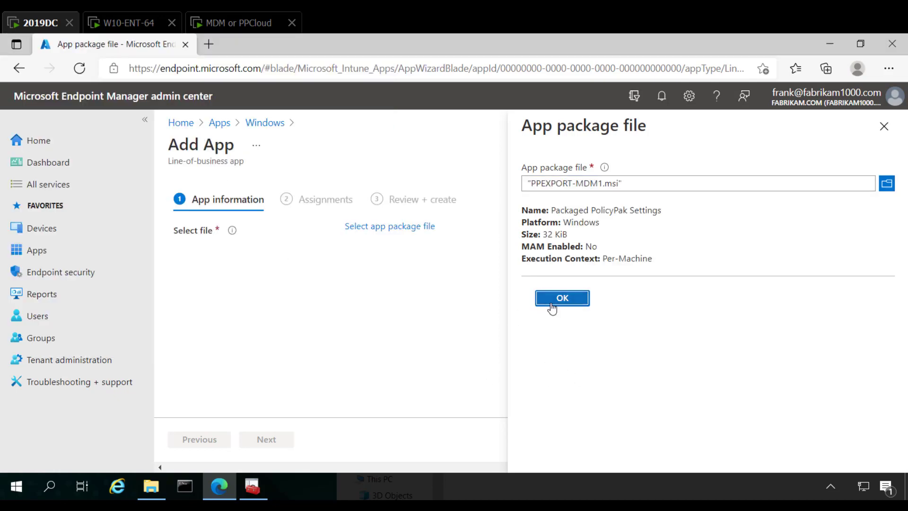
Step: Set the app's publisher to PP and proceed to the assignments
scroll(549, 322, "down", 2)
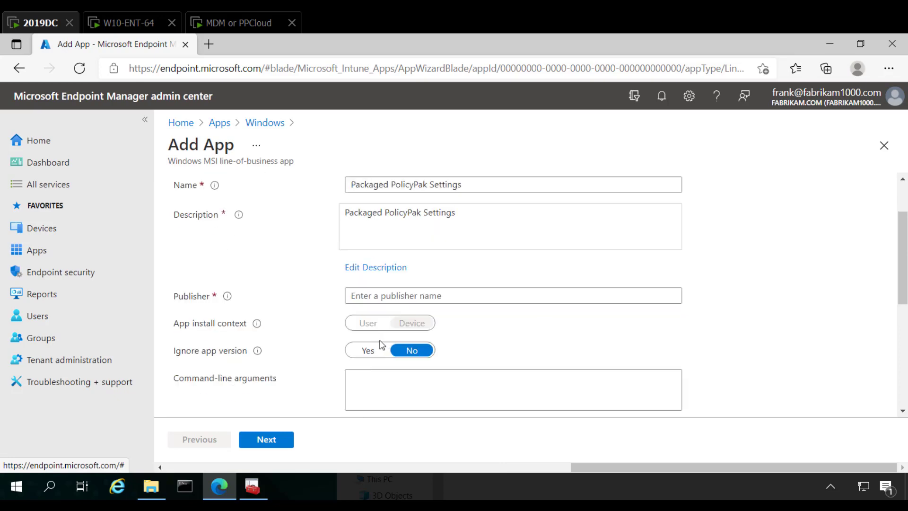
scroll(485, 379, "down", 4)
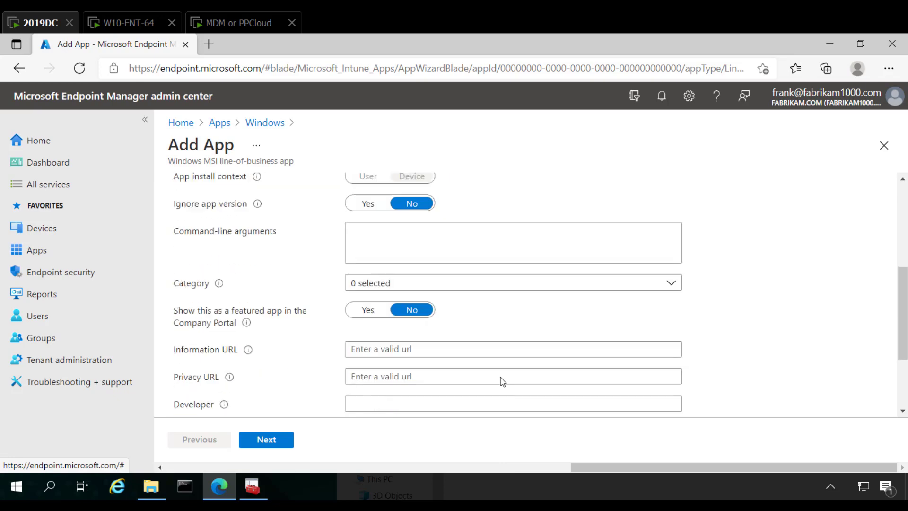
scroll(502, 381, "down", 3)
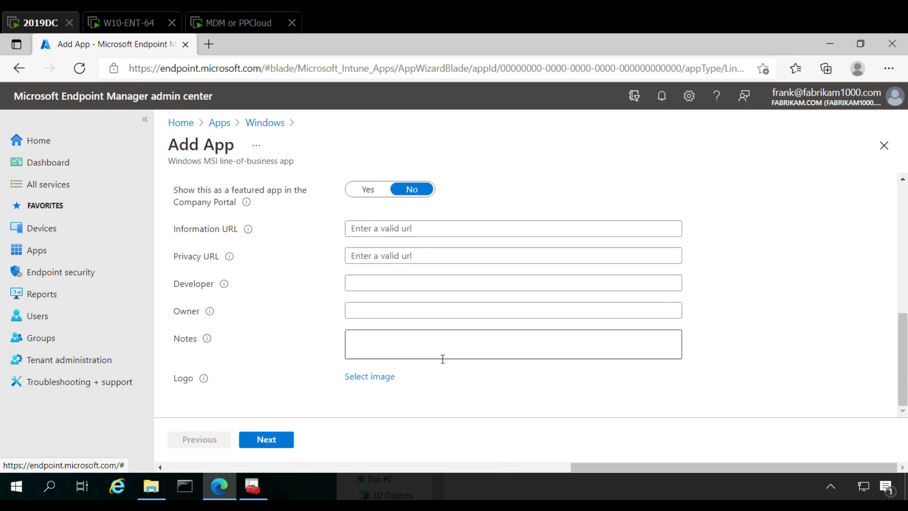
scroll(370, 377, "up", 9)
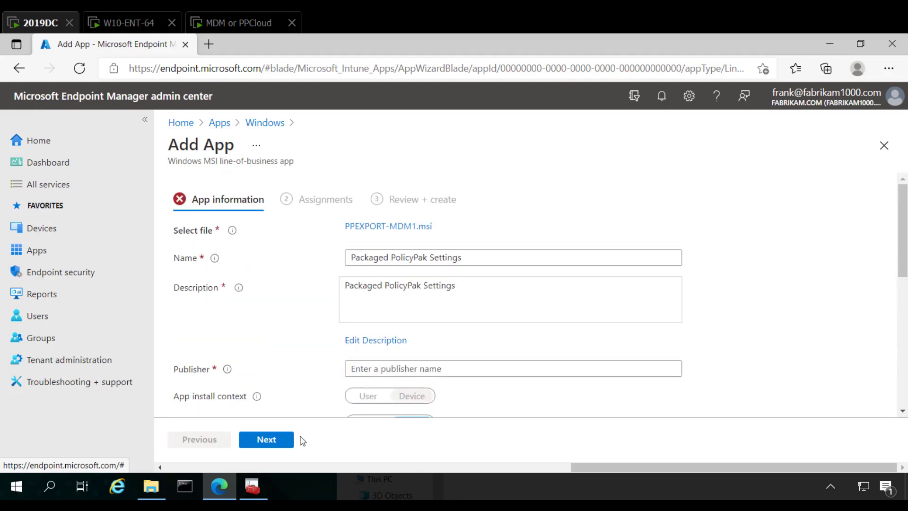
left_click(272, 440)
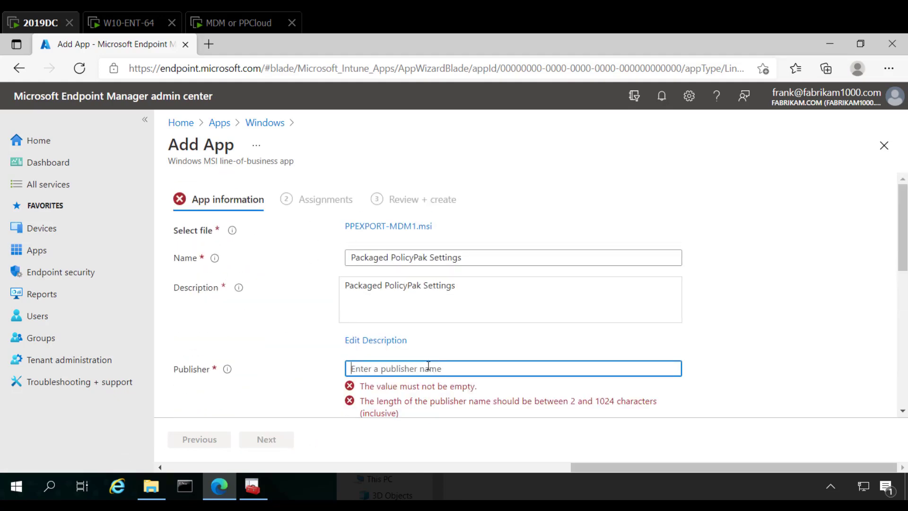
type("PP")
left_click(267, 439)
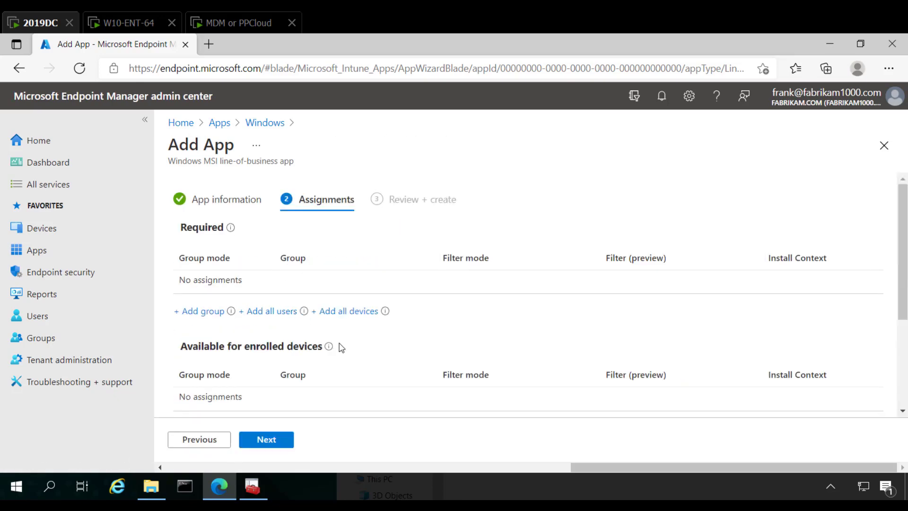
Step: Assign the app as required to all devices and create it
left_click(344, 311)
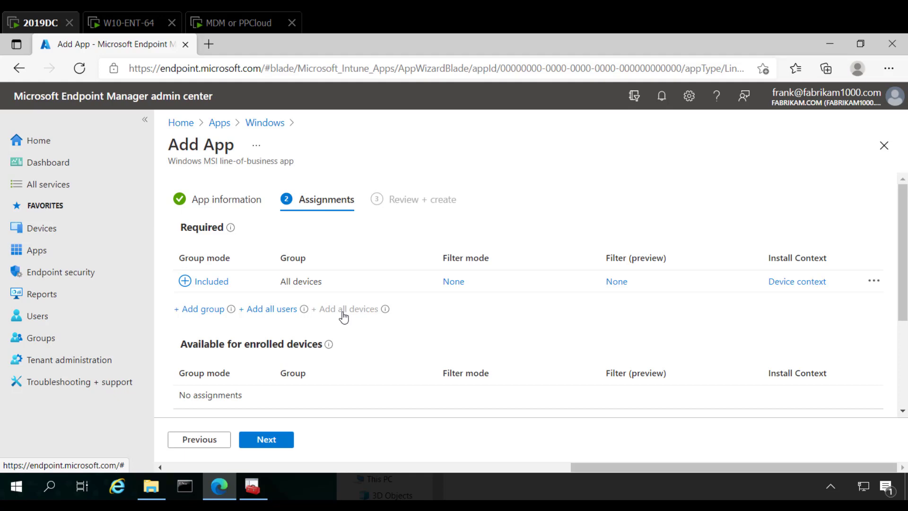
left_click(273, 441)
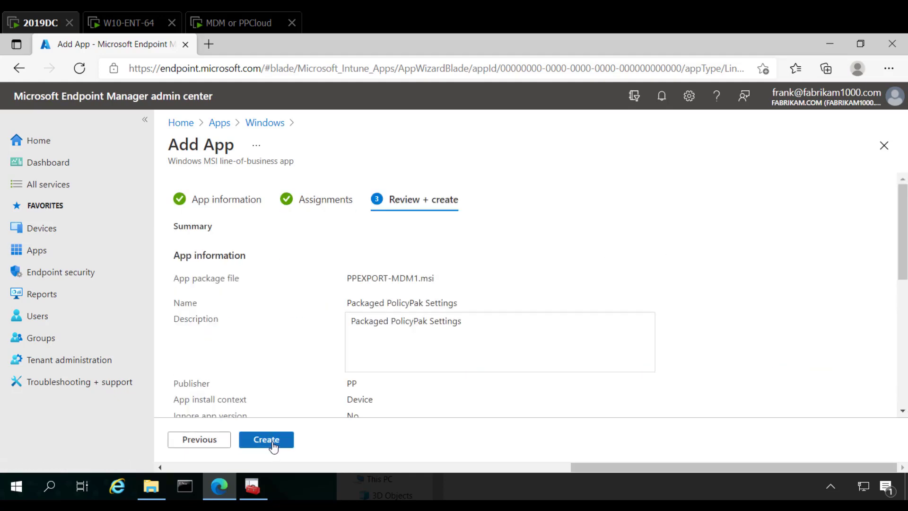
left_click(265, 445)
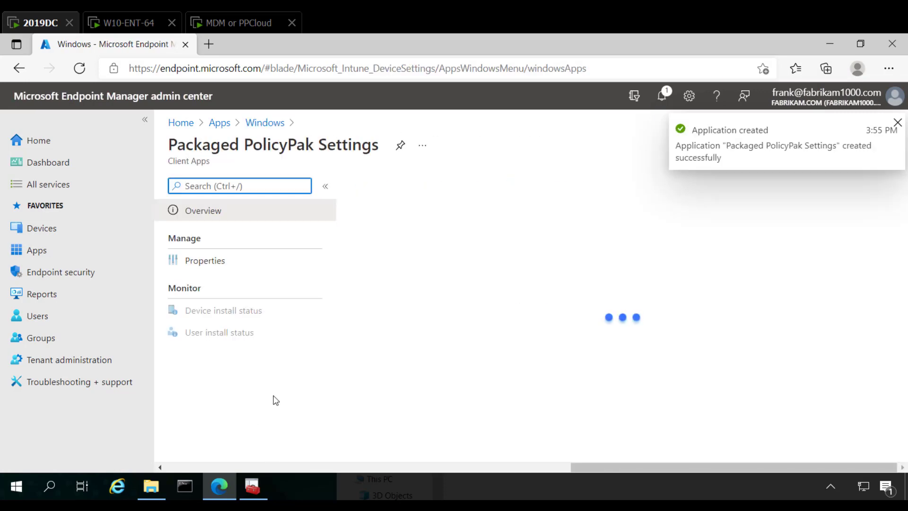
Step: Switch to the MDM or PPCloud machine and sync the device through its Azure AD work account's management info
left_click(242, 27)
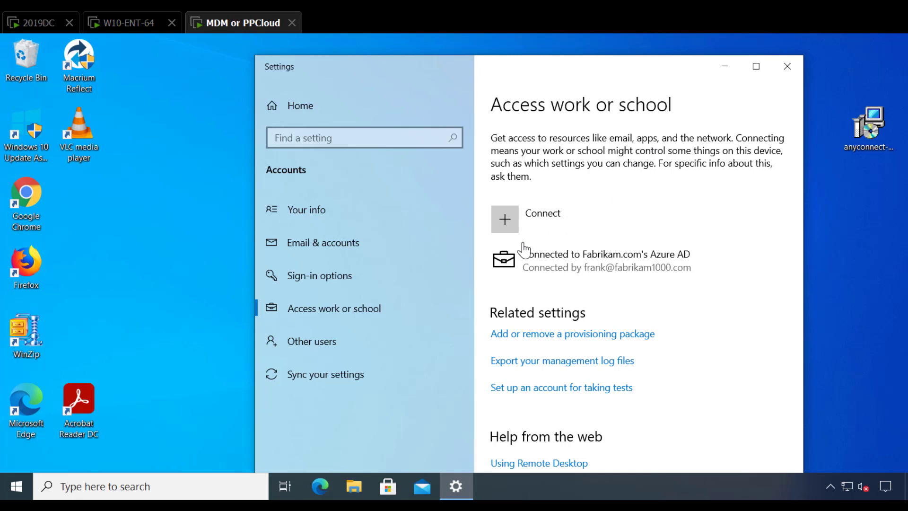
left_click(575, 259)
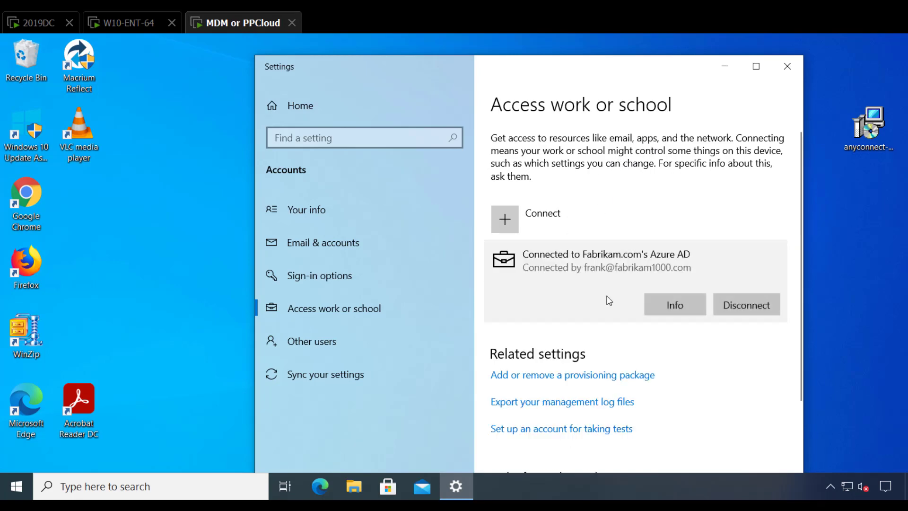
left_click(659, 304)
scroll(519, 362, "down", 5)
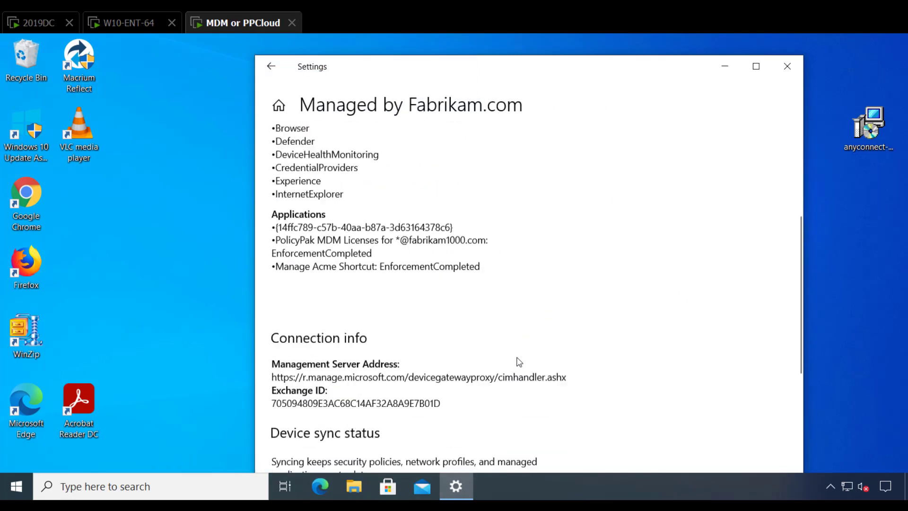
scroll(519, 362, "down", 4)
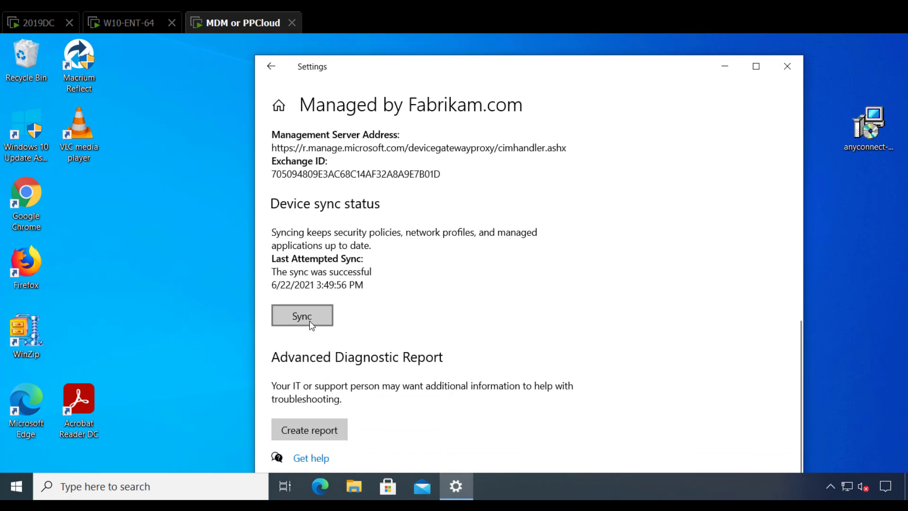
left_click(311, 325)
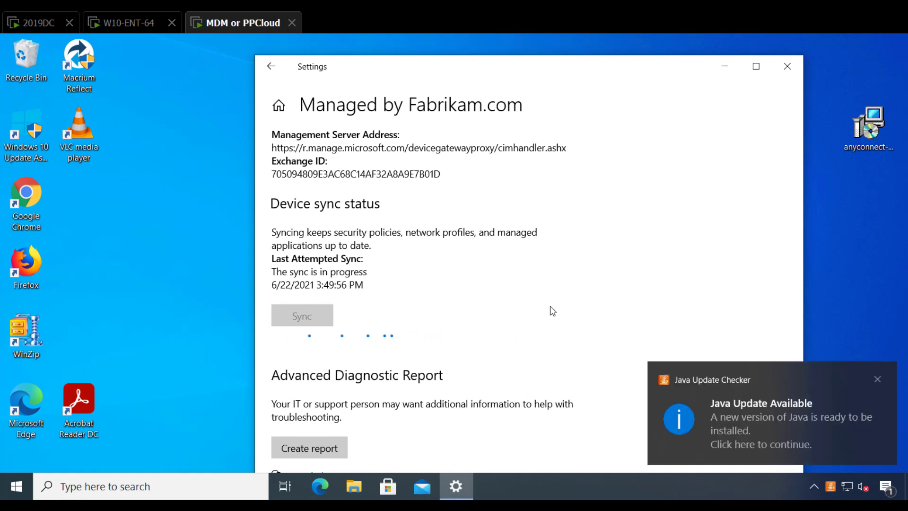
left_click(878, 378)
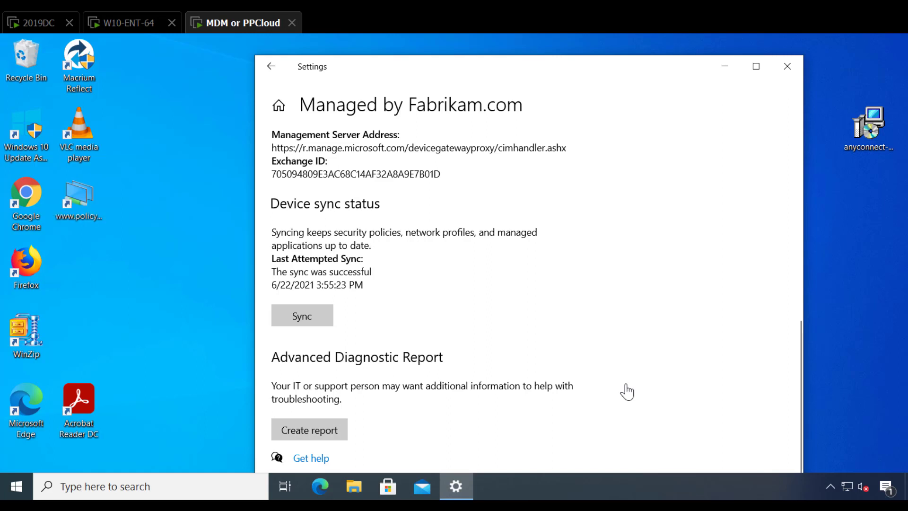
left_click(73, 201)
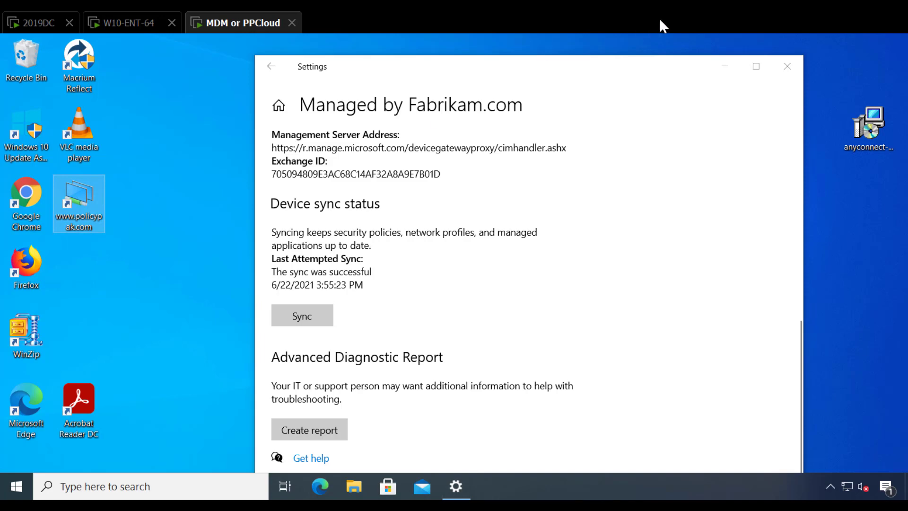
left_click(786, 66)
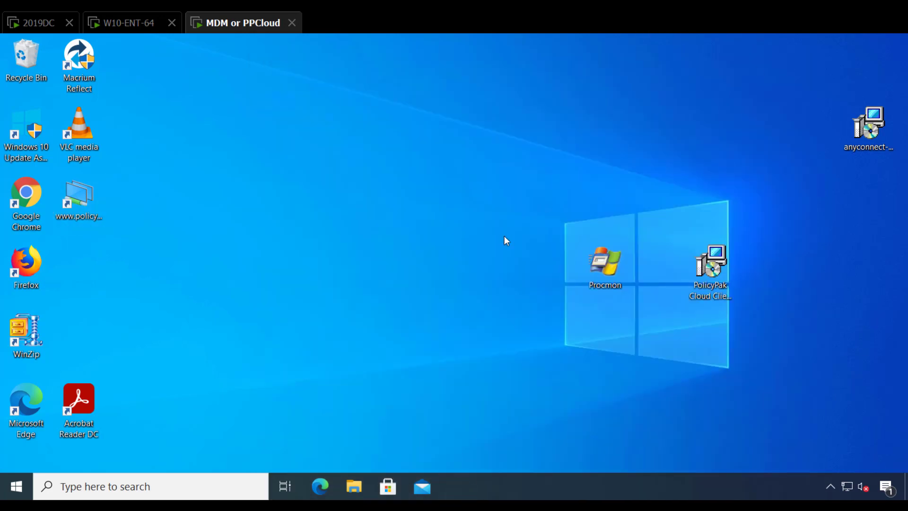
Step: Open Control Panel, view it as large icons to check which items are available, and close it
key("super")
type("con")
key("Escape")
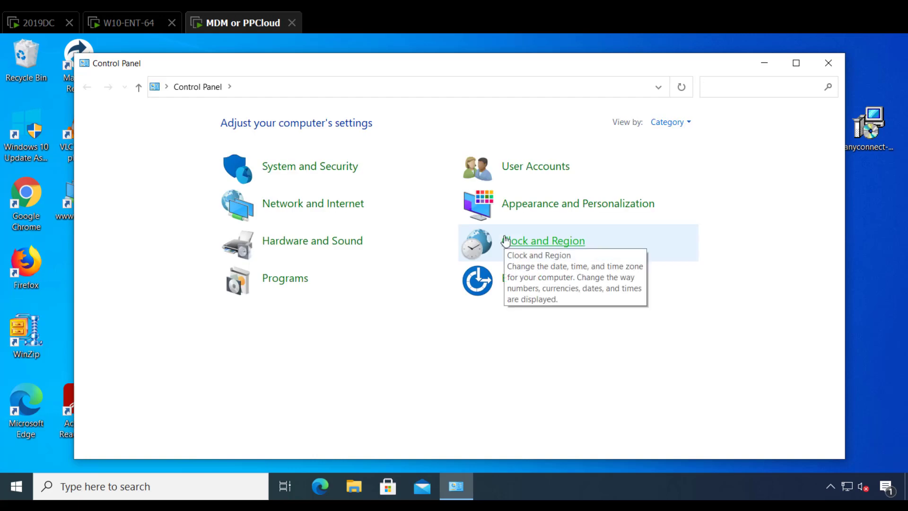
left_click(666, 122)
left_click(673, 154)
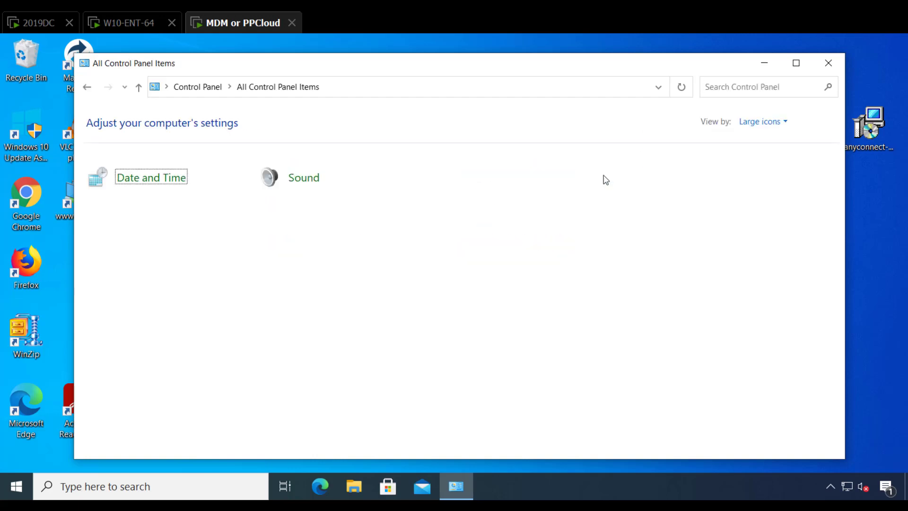
left_click(828, 64)
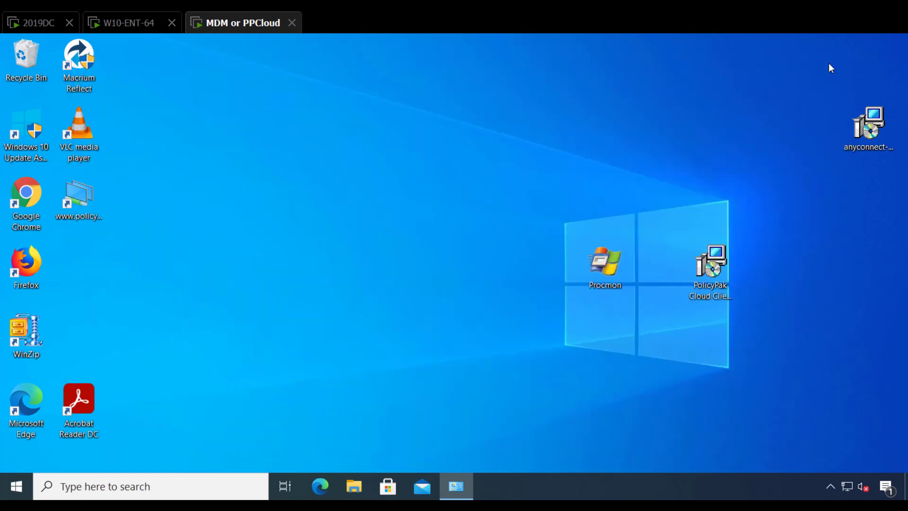
Step: Open the Local Group Policy Editor with gpedit.msc, maximize it and show the computer's Windows Settings
key("super")
type("gpedit.ms")
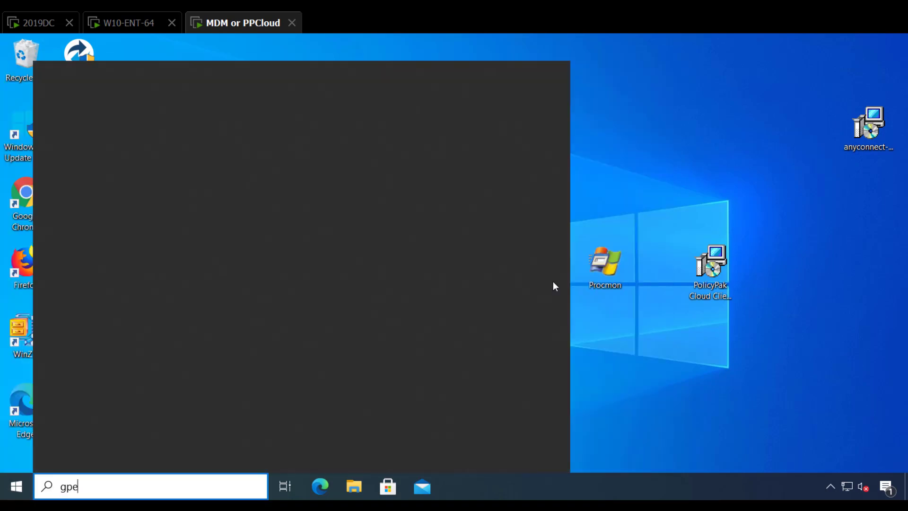
type("c")
key("Return")
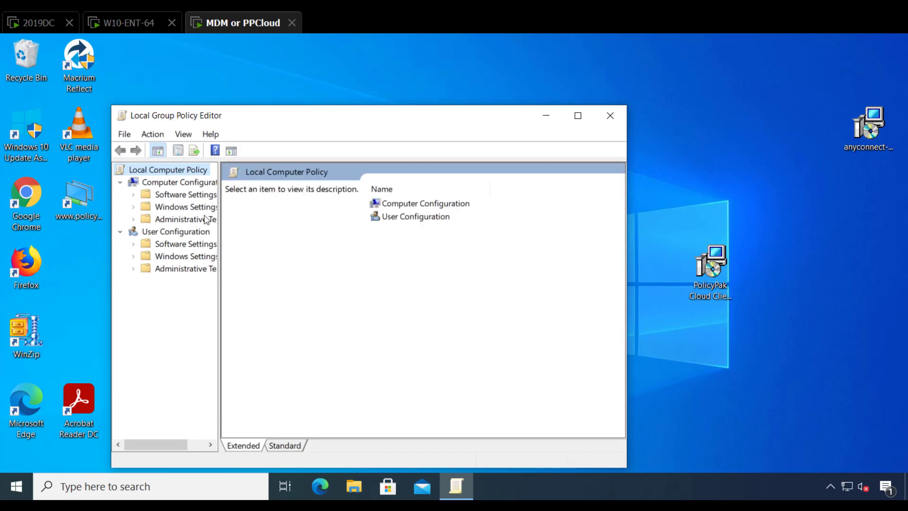
left_click(169, 207)
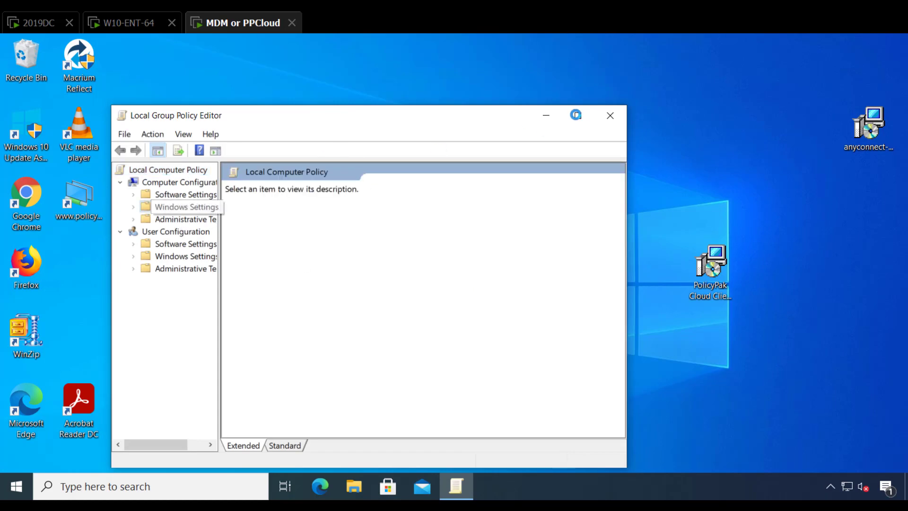
left_click(579, 115)
Step: Check the "Accounts: Rename guest account" policy in the Security Options of the computer's Local Policies, then close the editor
left_click(80, 180)
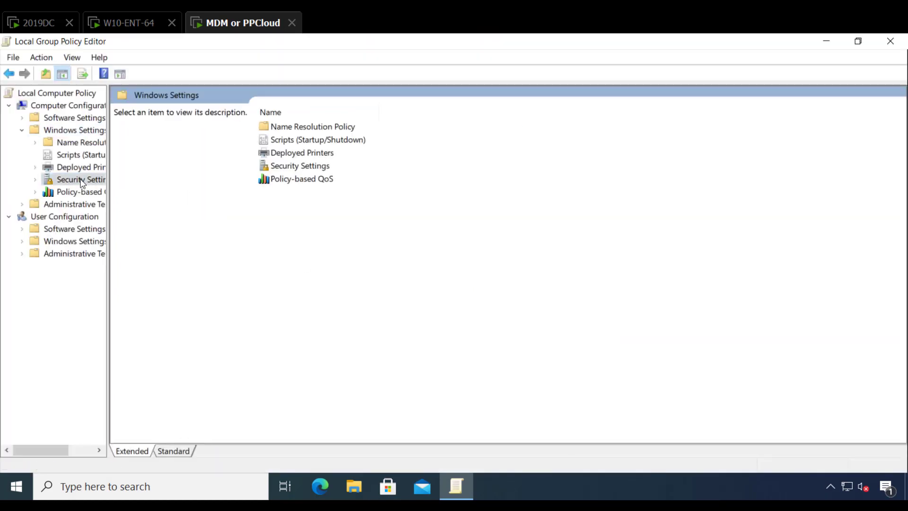
double_click(148, 123)
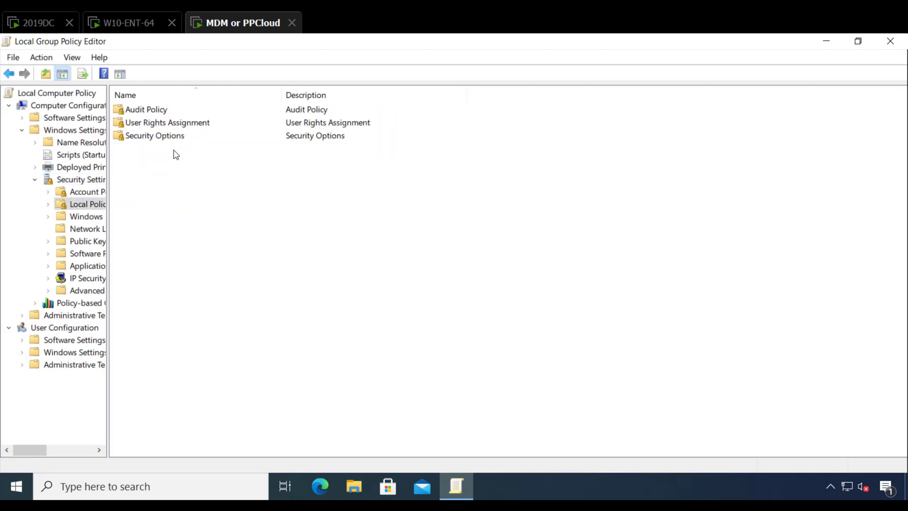
double_click(161, 136)
double_click(163, 175)
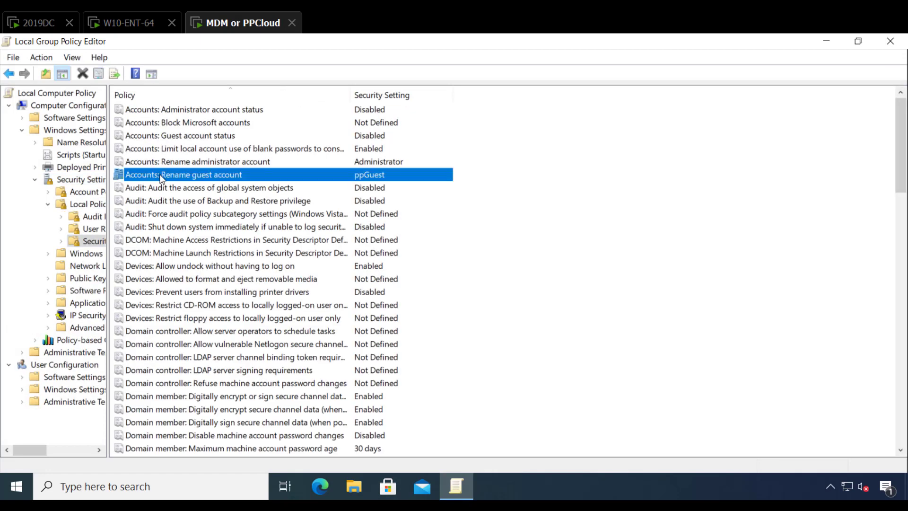
left_click(511, 411)
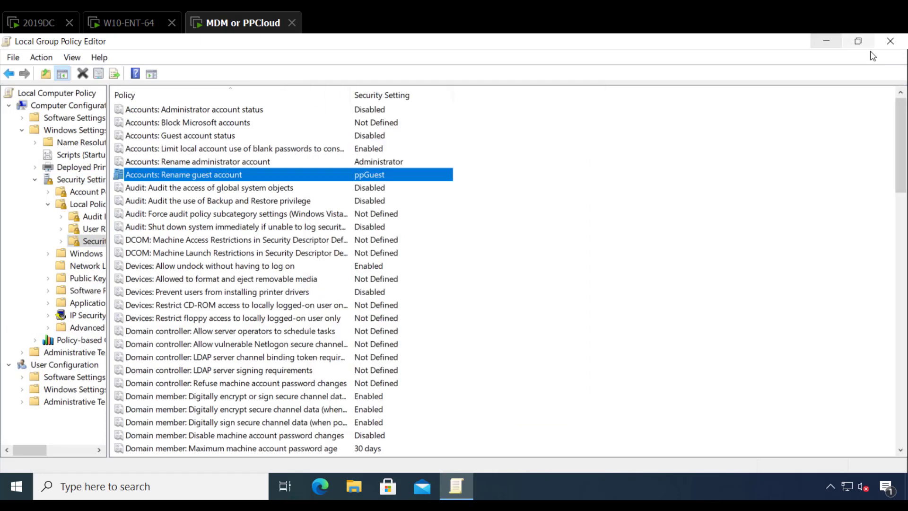
left_click(890, 41)
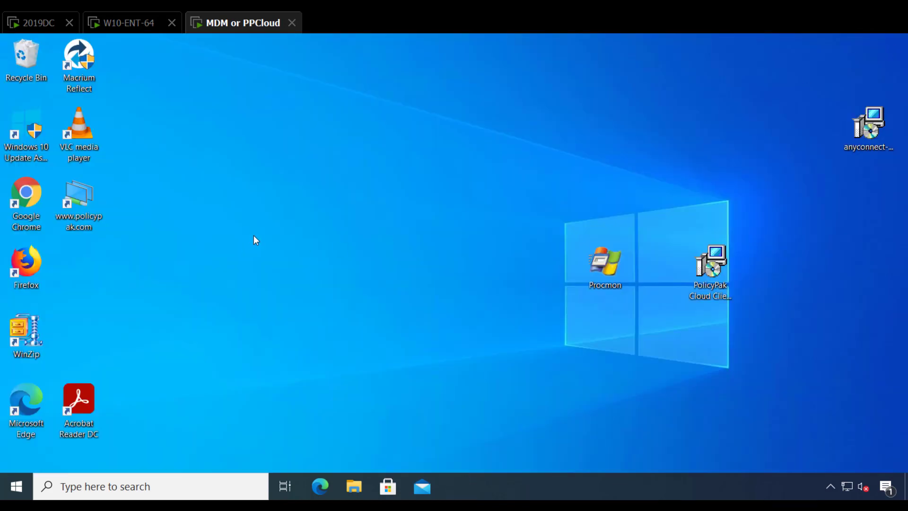
Step: Return to the 2019DC machine, deselect the MSI file and move the EXPORT1 folder window aside
left_click(35, 24)
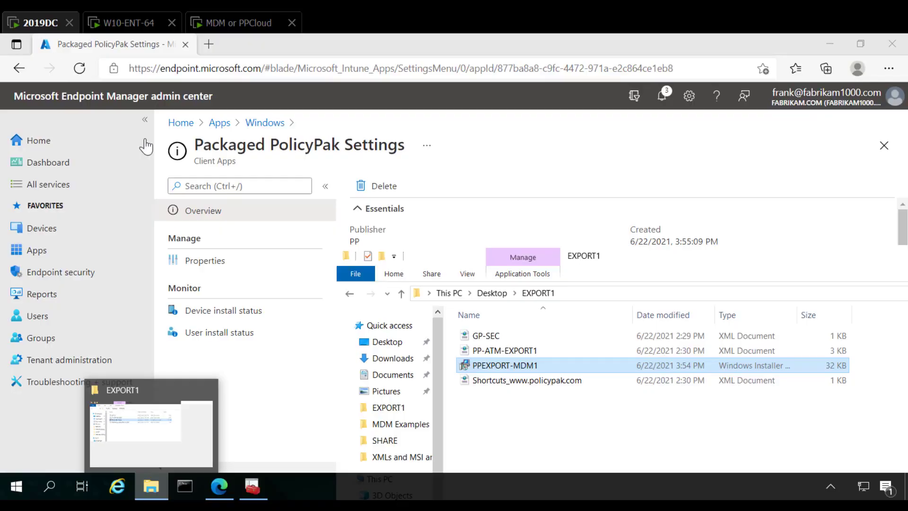
left_click(610, 425)
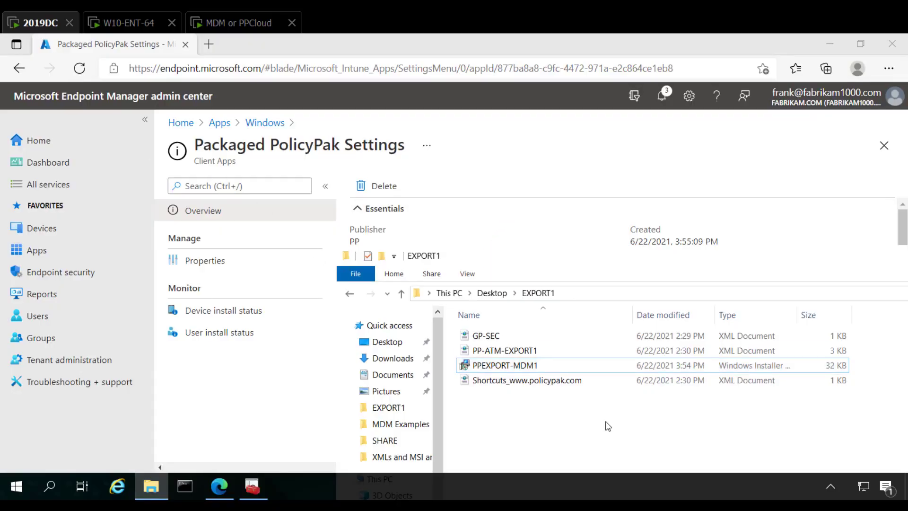
left_click_drag(504, 261, 642, 285)
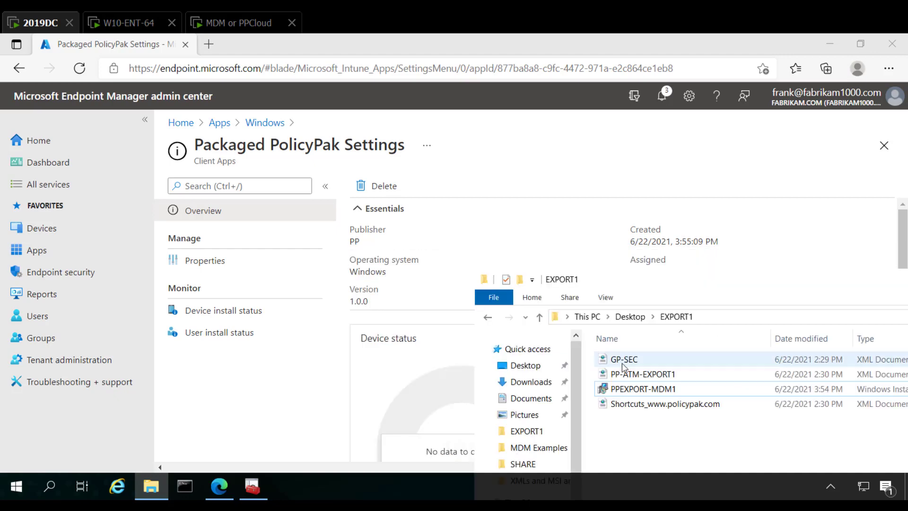